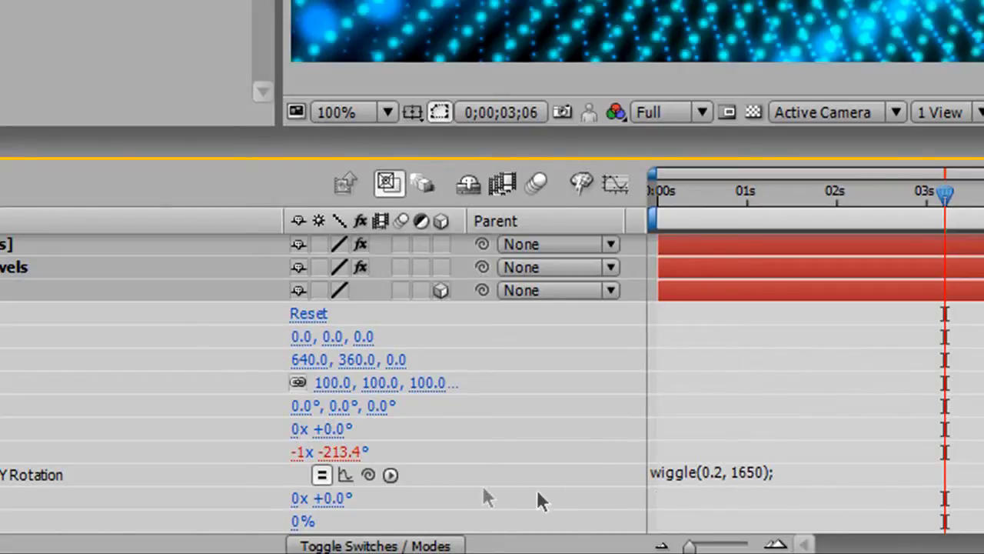
- Change the Y Rotation wiggle amount from 1650 to 90, giving wiggle(0.2, 90)
left_click(742, 472)
left_click_drag(784, 473, 615, 475)
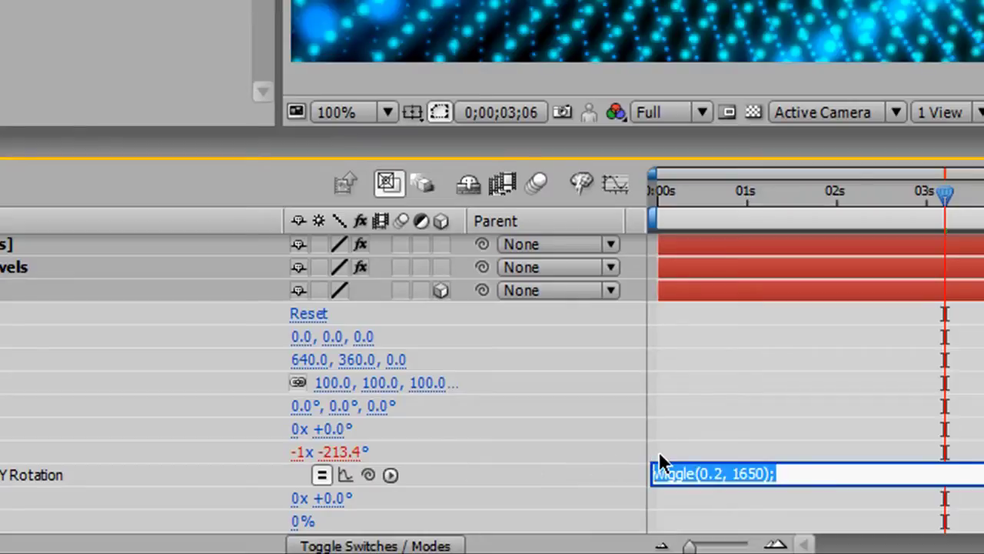
left_click(762, 474)
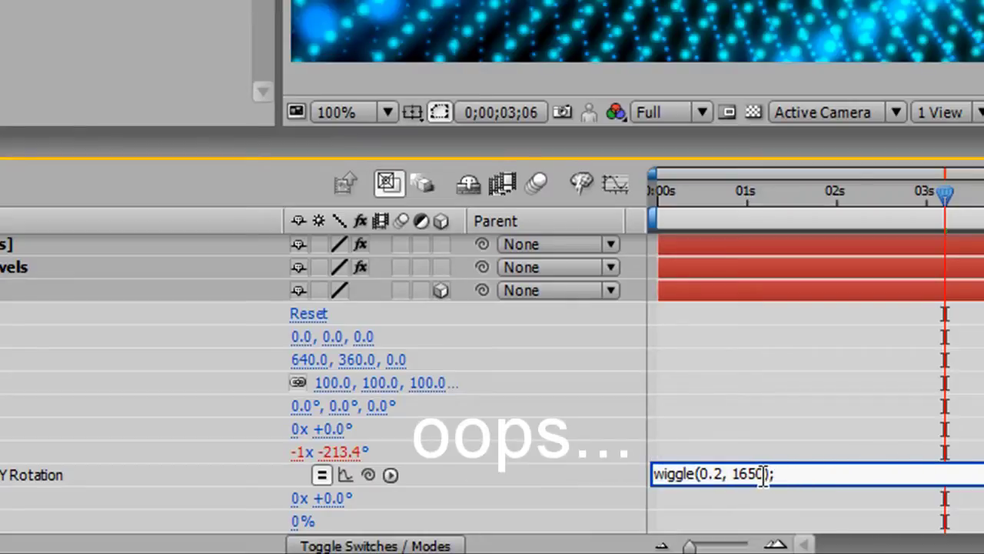
left_click_drag(764, 474, 732, 474)
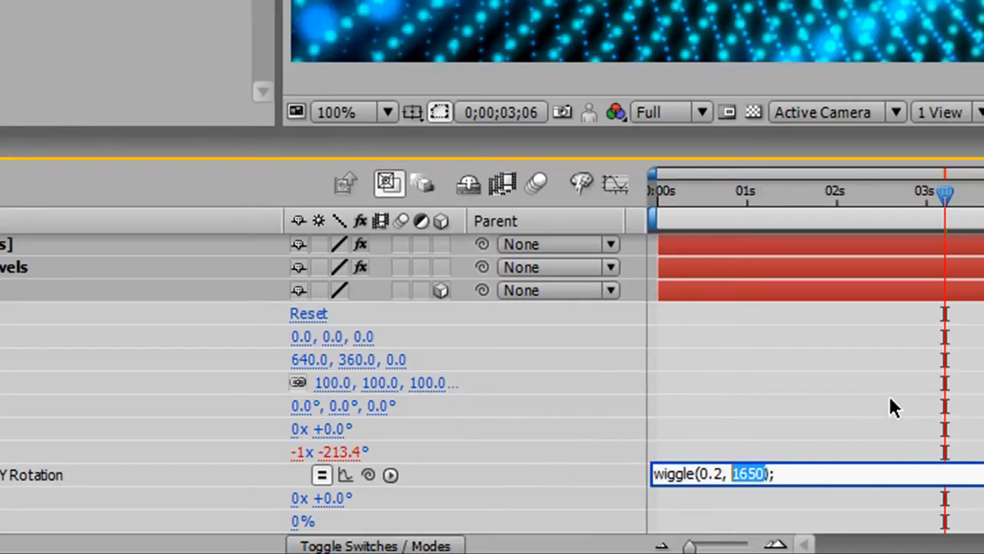
type("90")
left_click(819, 416)
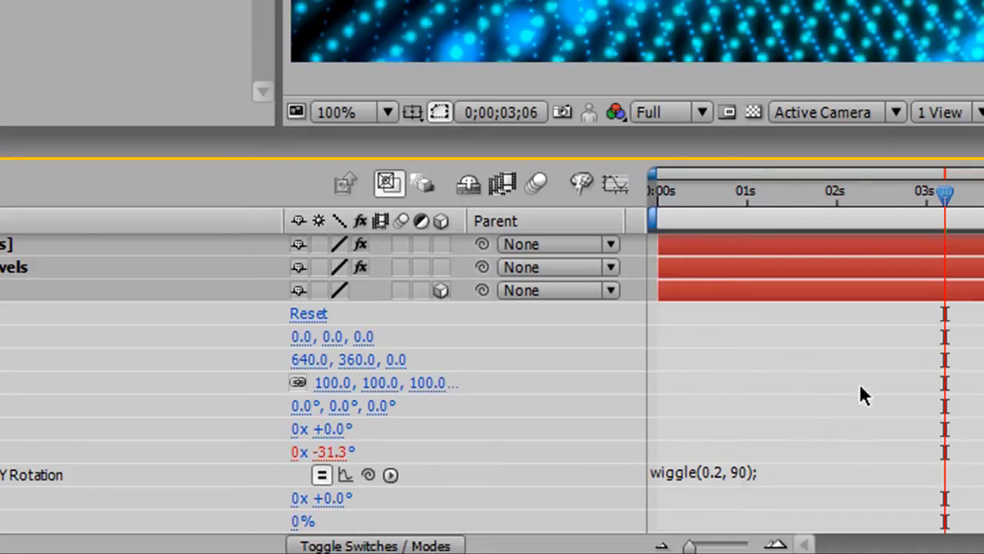
- Try a wiggle amount of 180, then set it back to 90 and commit
left_click(739, 472)
left_click_drag(740, 474, 732, 474)
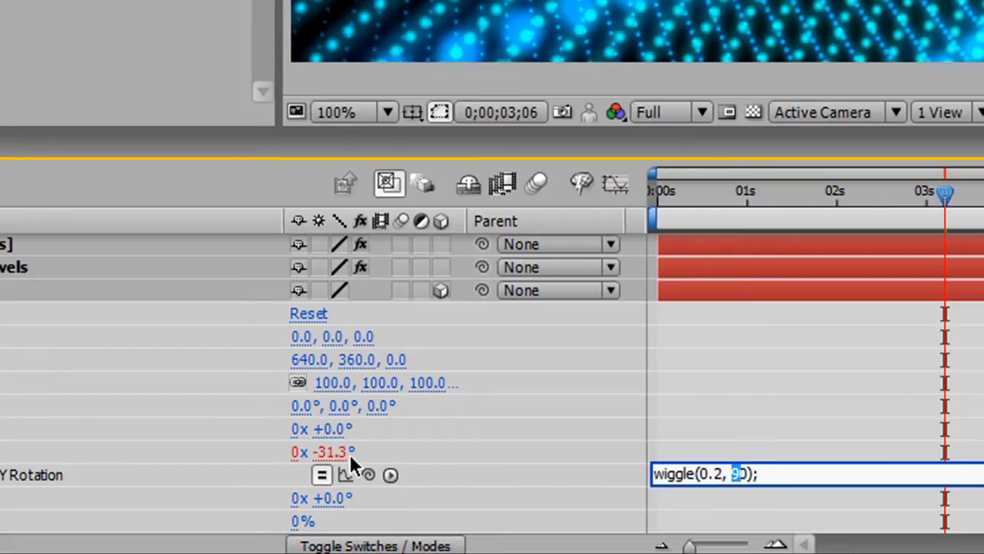
left_click(749, 449)
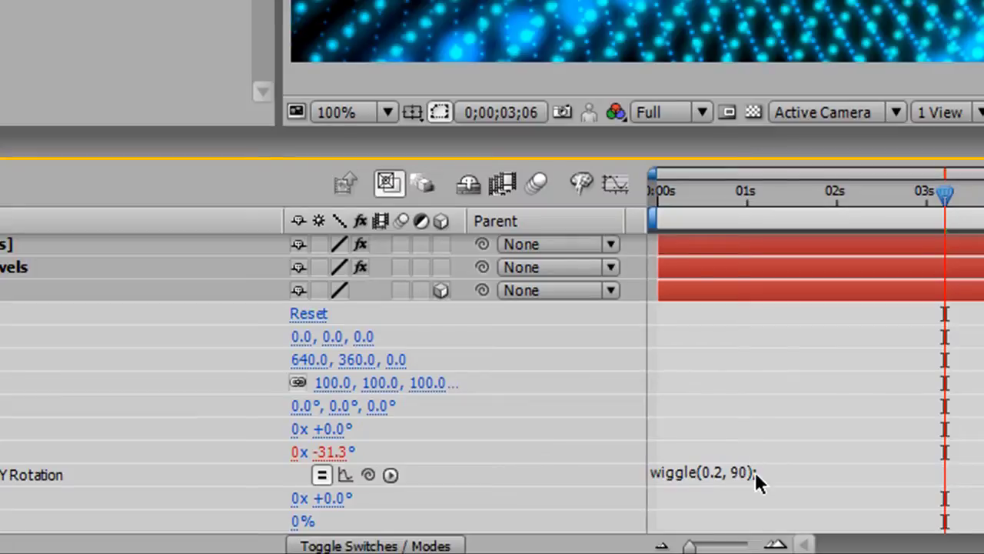
left_click(755, 473)
left_click_drag(740, 474, 732, 474)
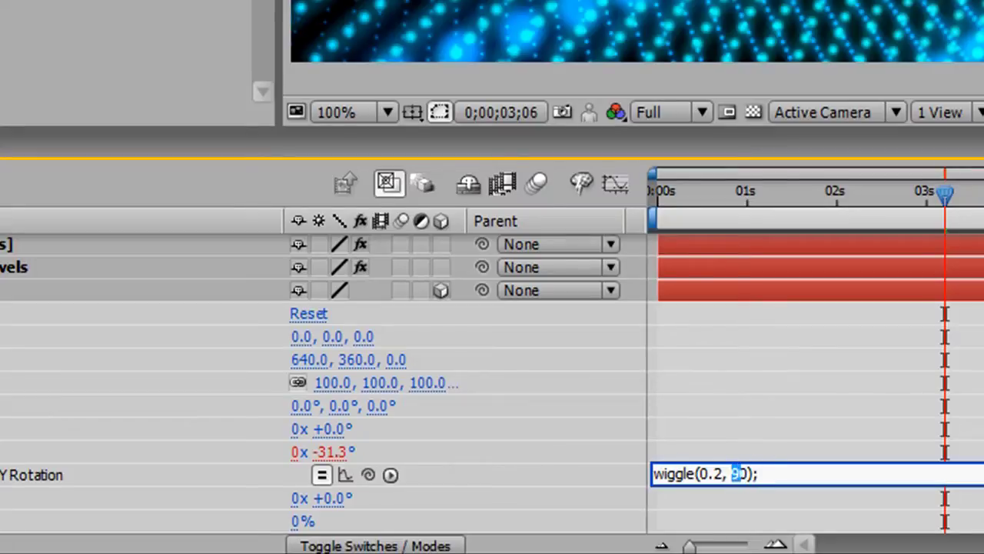
type("18")
left_click(814, 473)
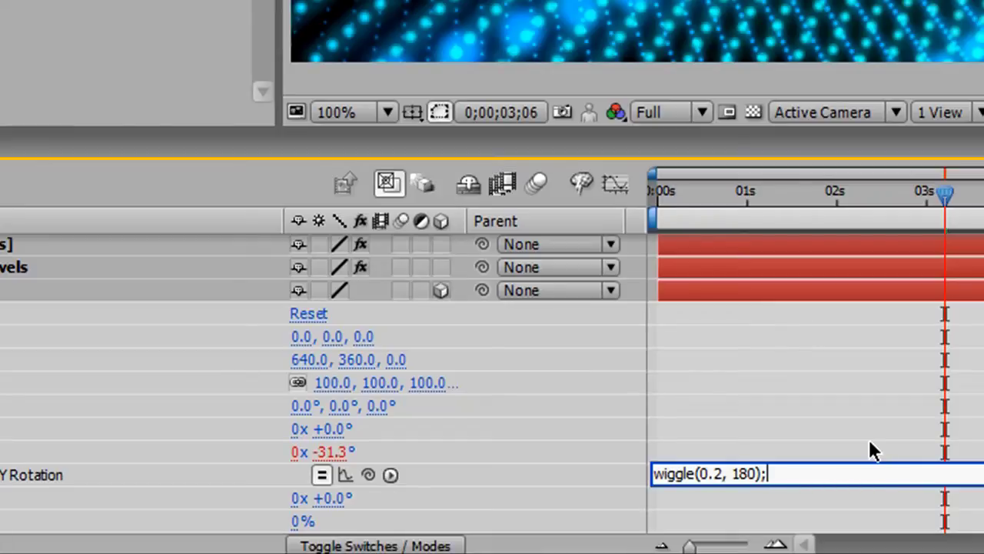
left_click_drag(749, 474, 733, 472)
type("90")
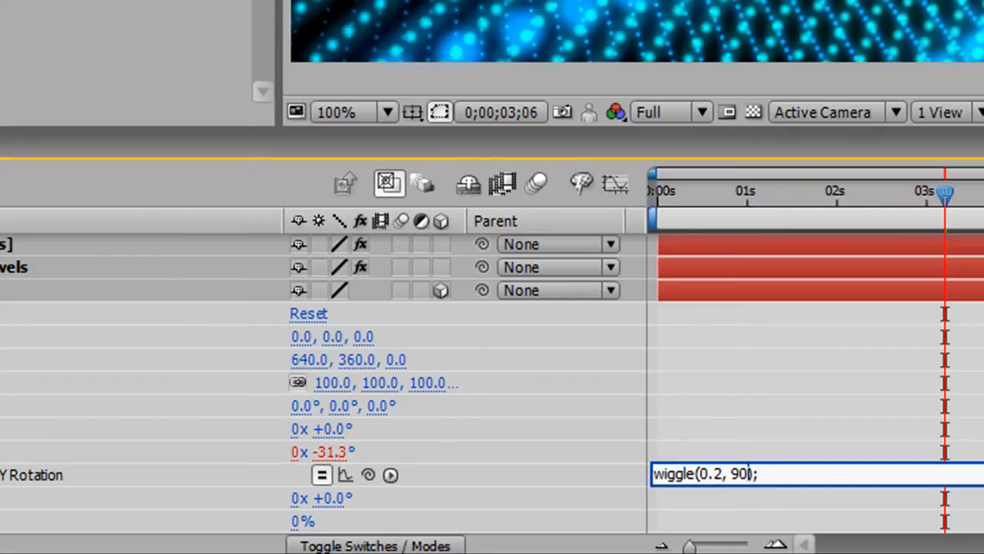
key("KP_Enter")
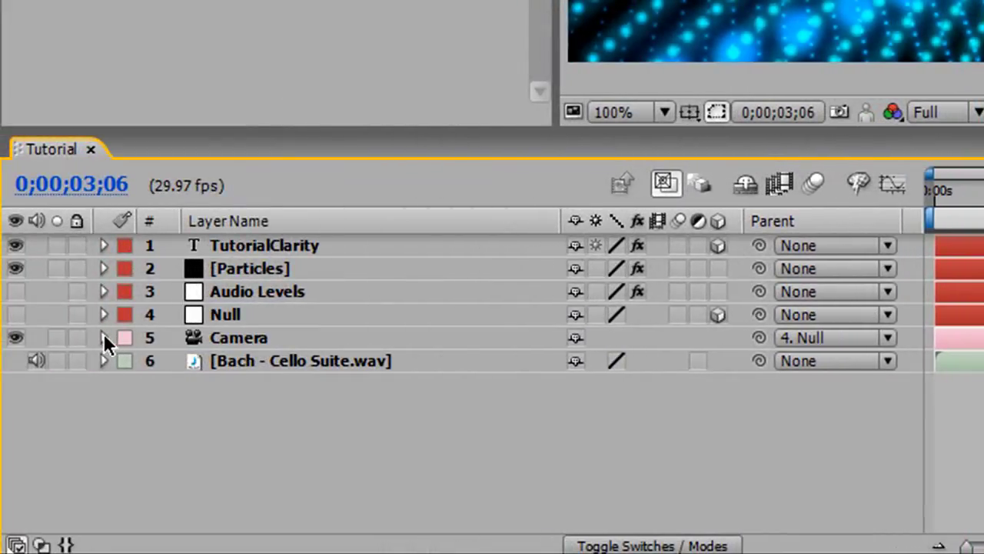
- Give the Camera's Zoom under Camera Options the expression wiggle(0.2, 1650);
left_click(103, 337)
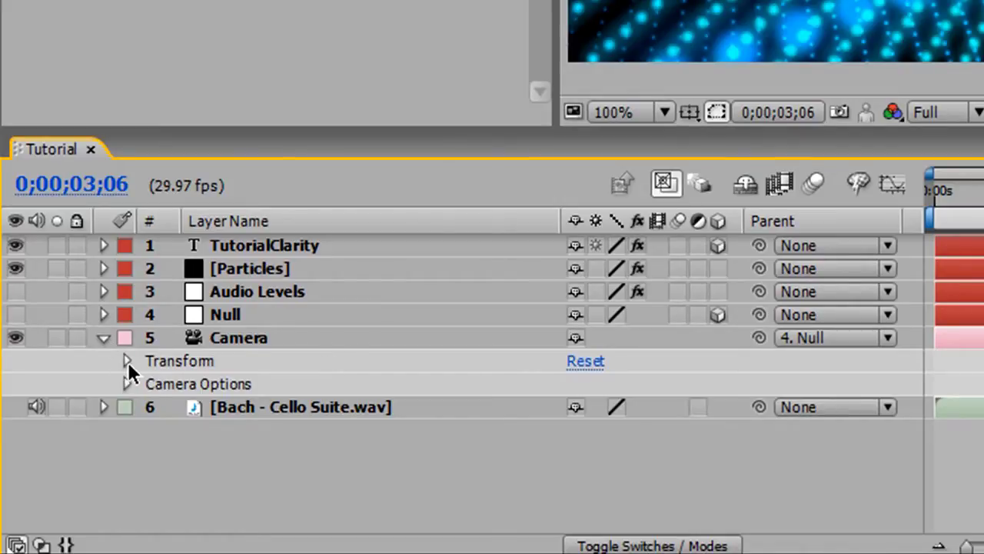
left_click(127, 361)
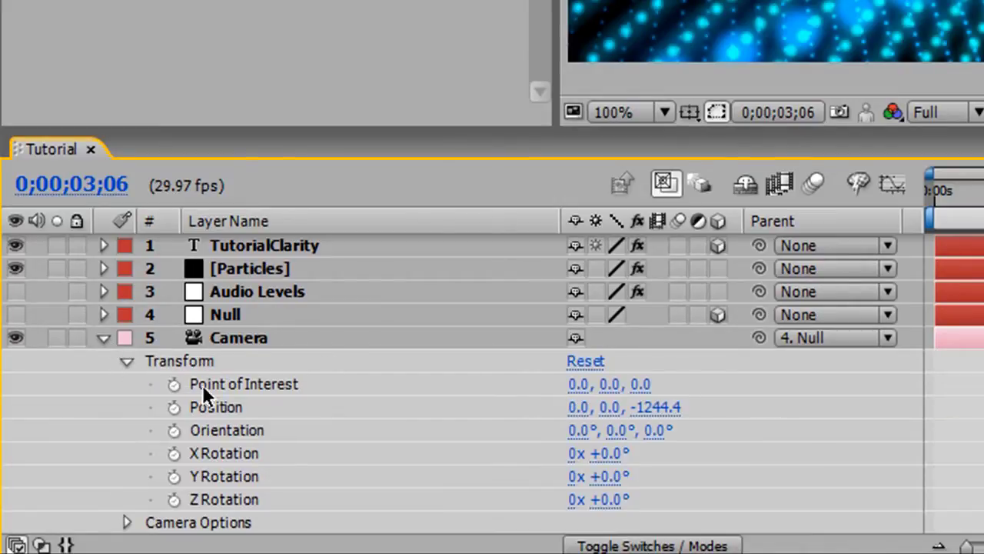
left_click(125, 361)
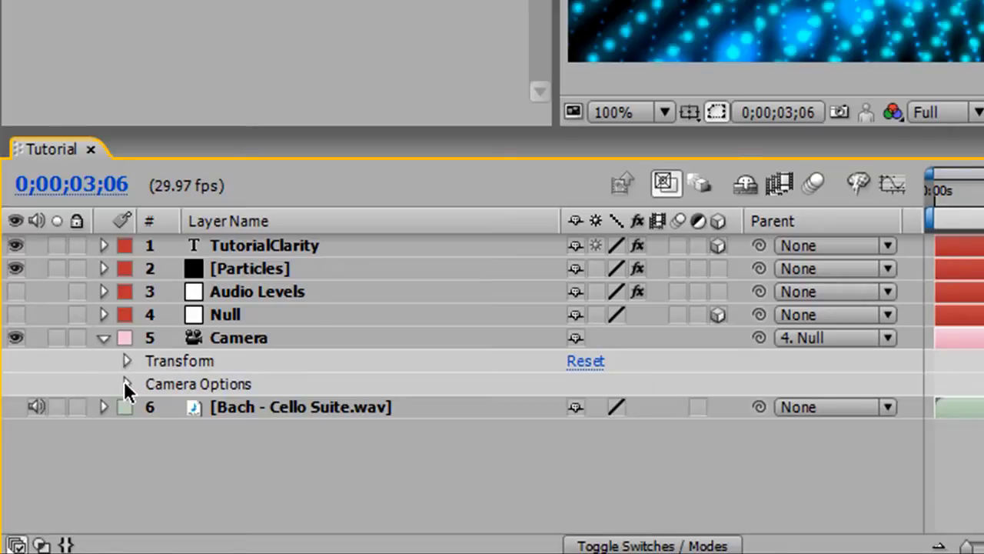
left_click(127, 382)
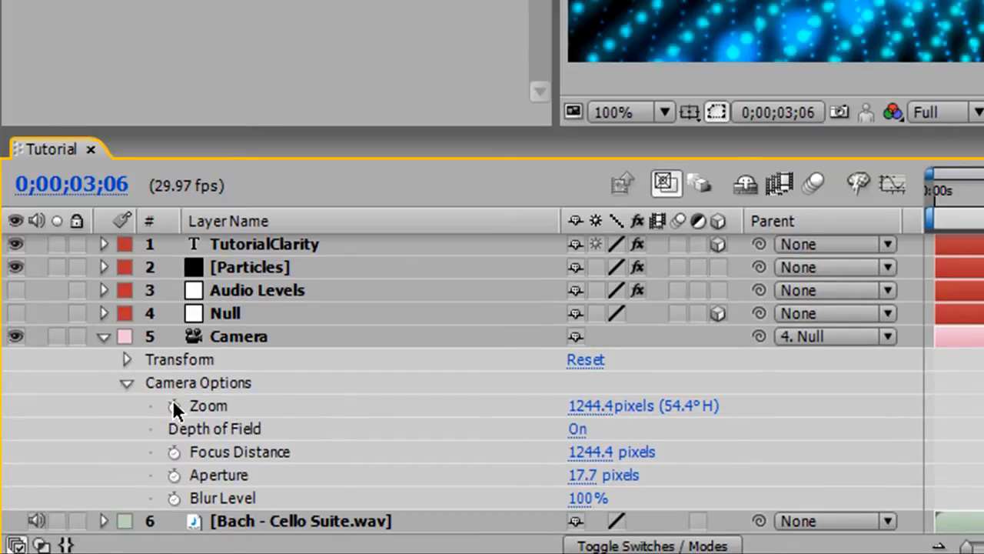
left_click(174, 406, "alt")
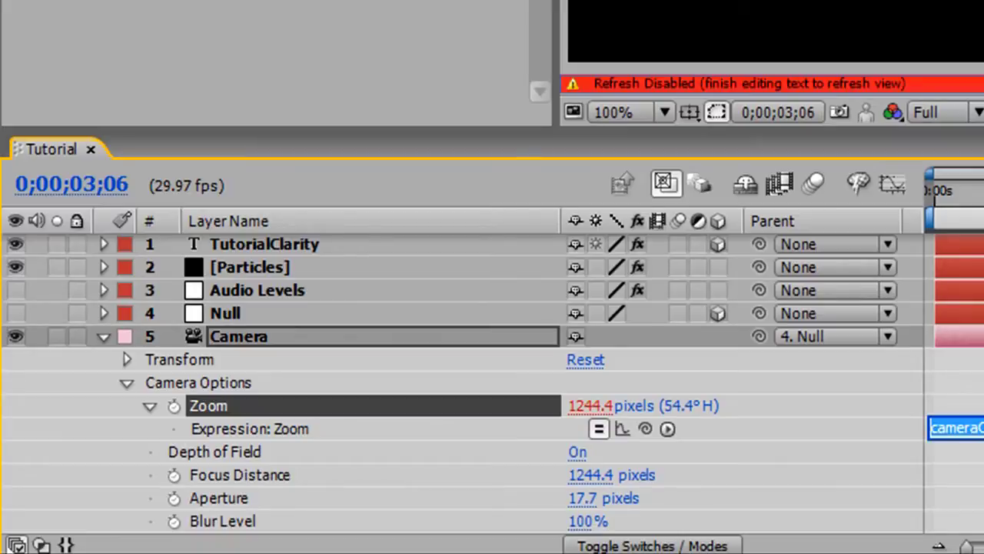
type("wiggle(")
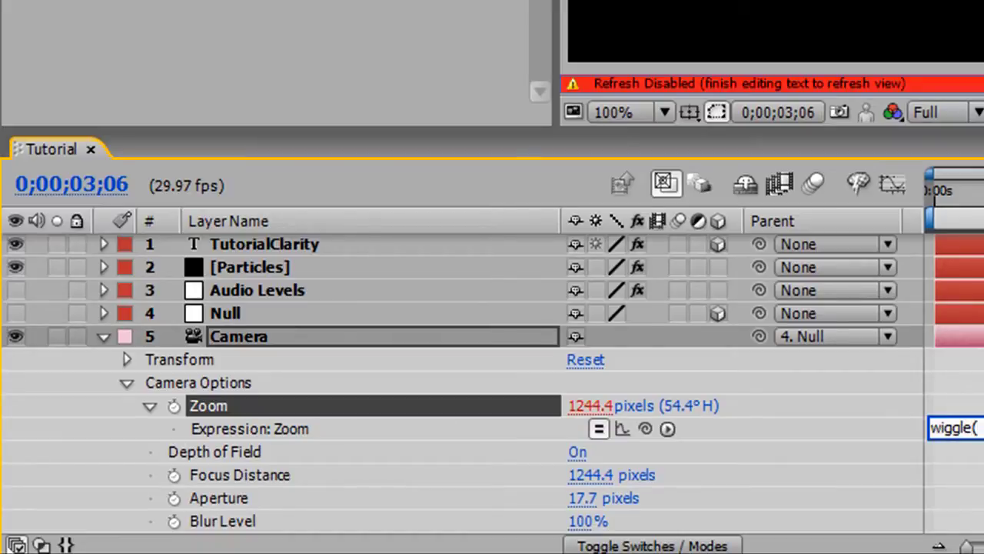
type("0.2")
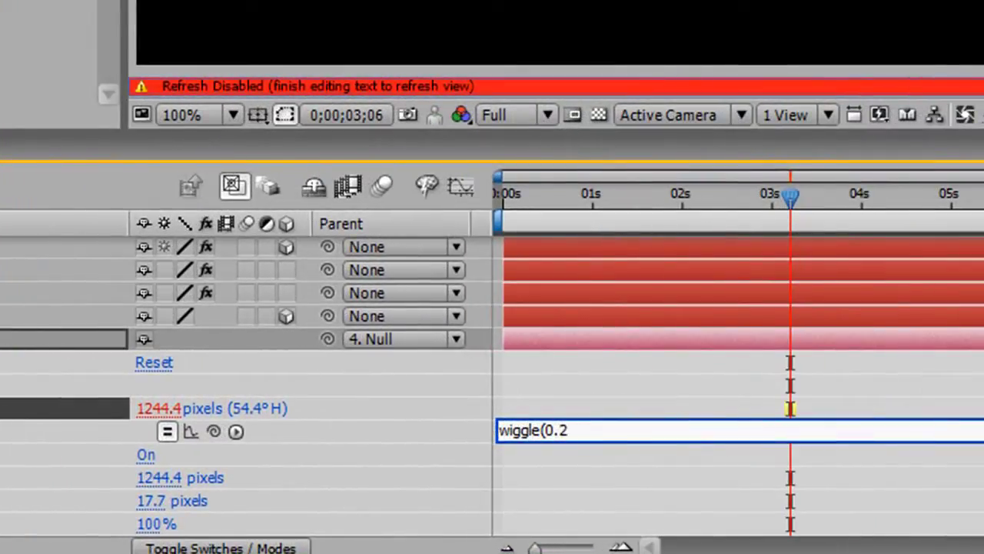
type(", 1650);")
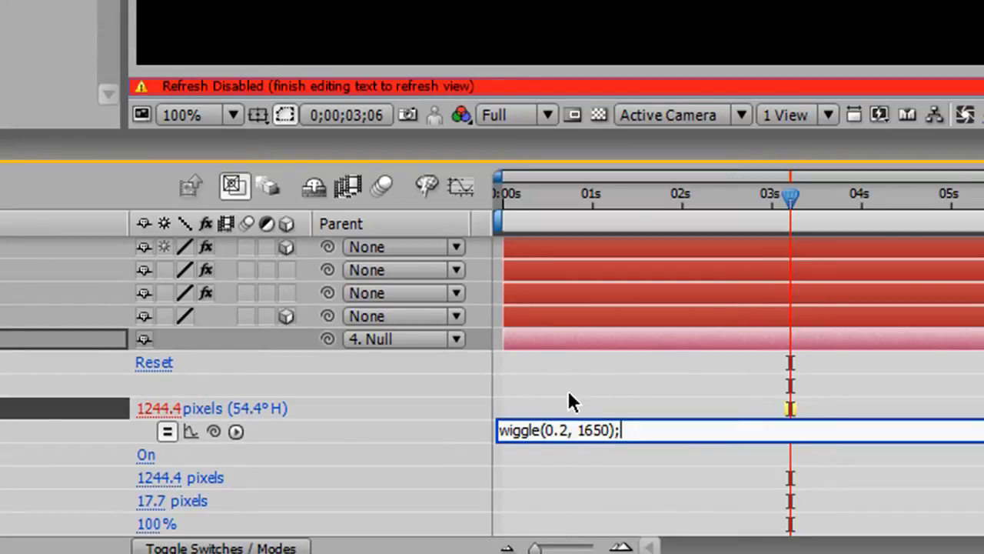
left_click_drag(544, 431, 563, 433)
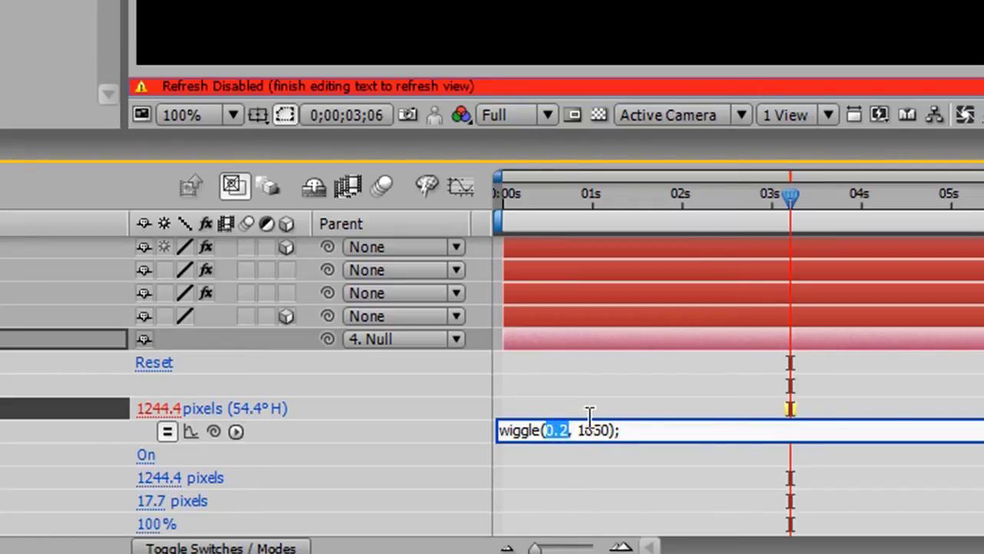
left_click_drag(578, 430, 609, 429)
left_click(526, 397)
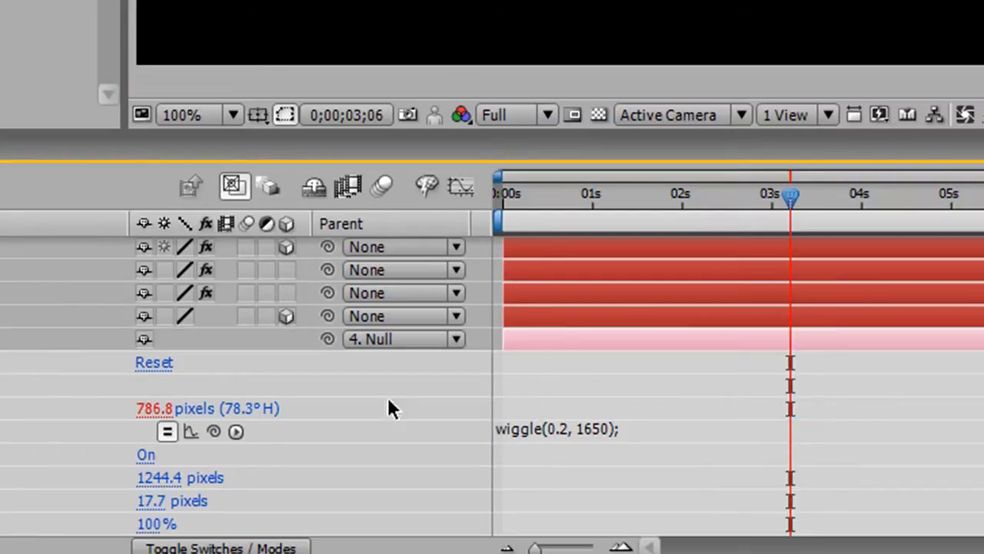
key("u")
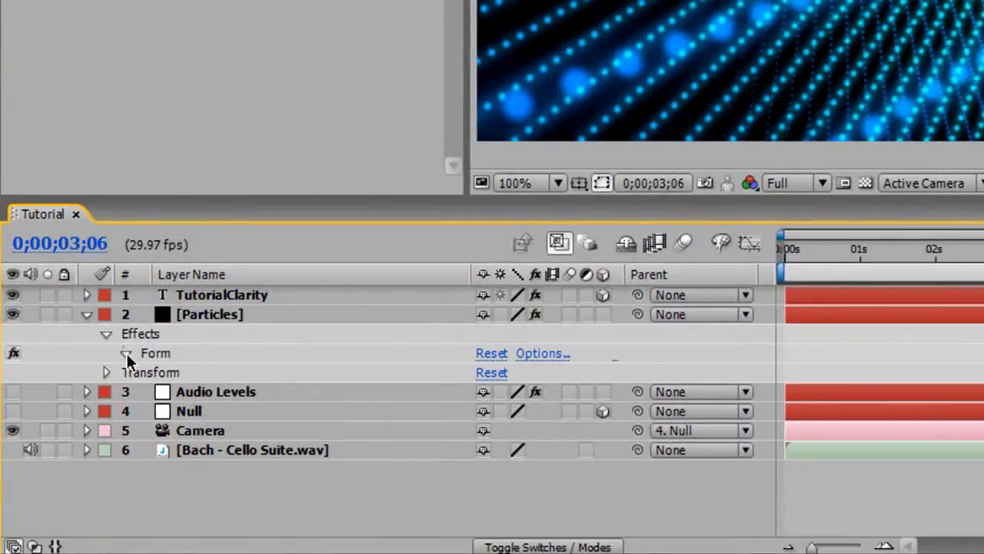
- Add the expression wiggle(0.2, 10); to Twist under Form's Disperse & Twist on Particles
left_click(126, 353)
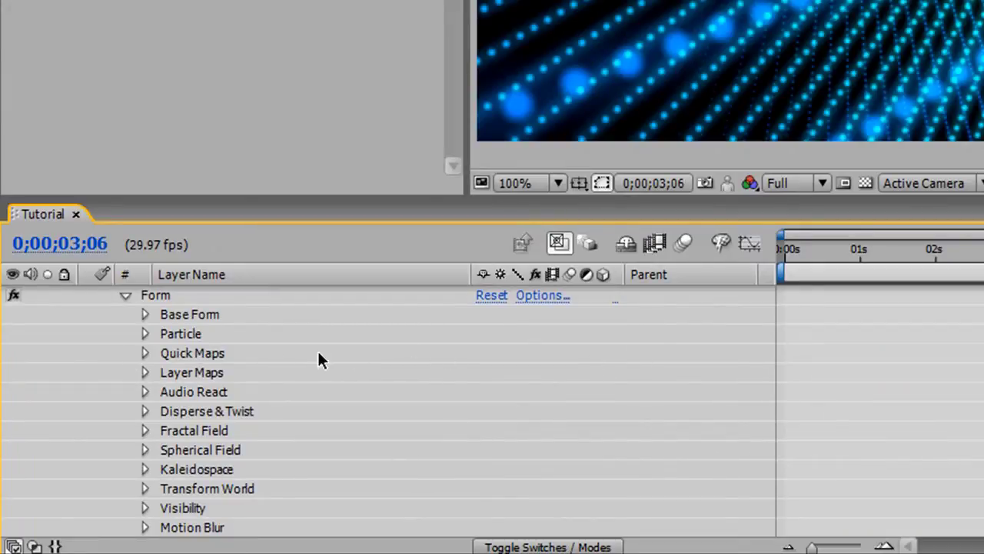
scroll(172, 331, "up", 3)
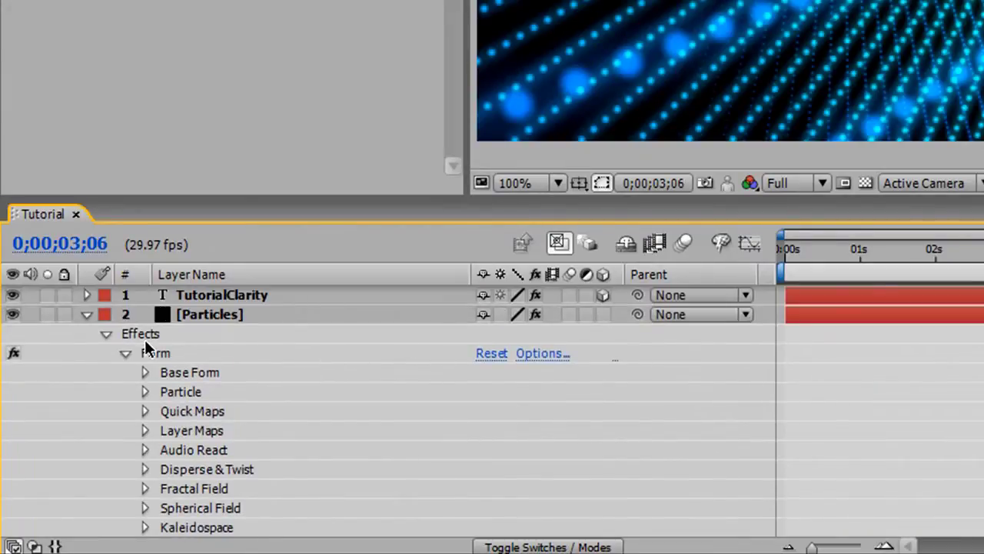
scroll(231, 394, "down", 4)
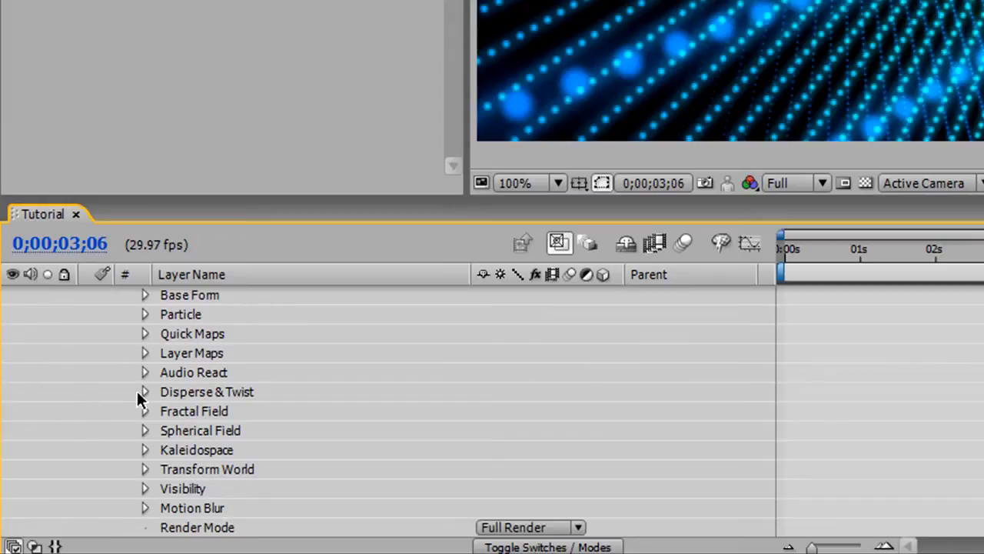
left_click(145, 393)
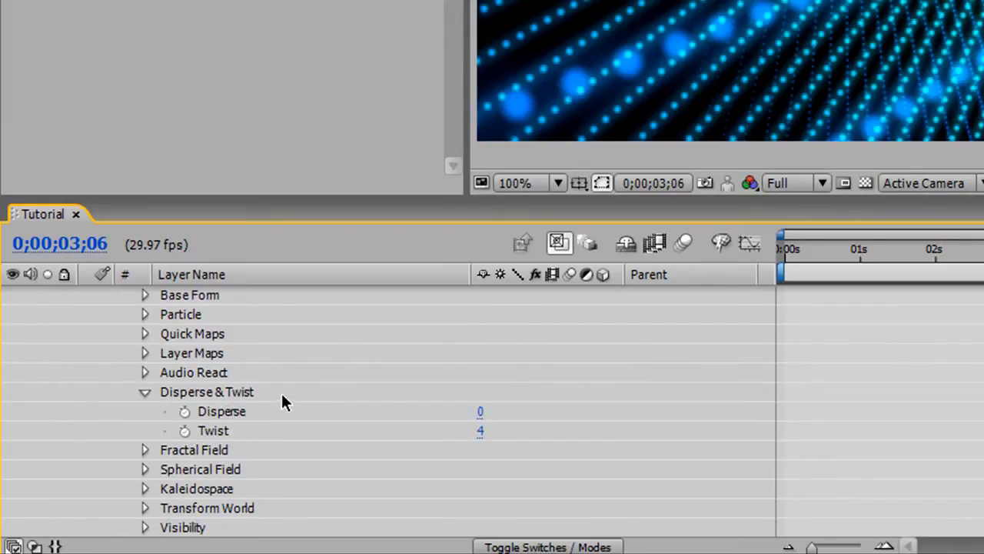
left_click(185, 430, "alt")
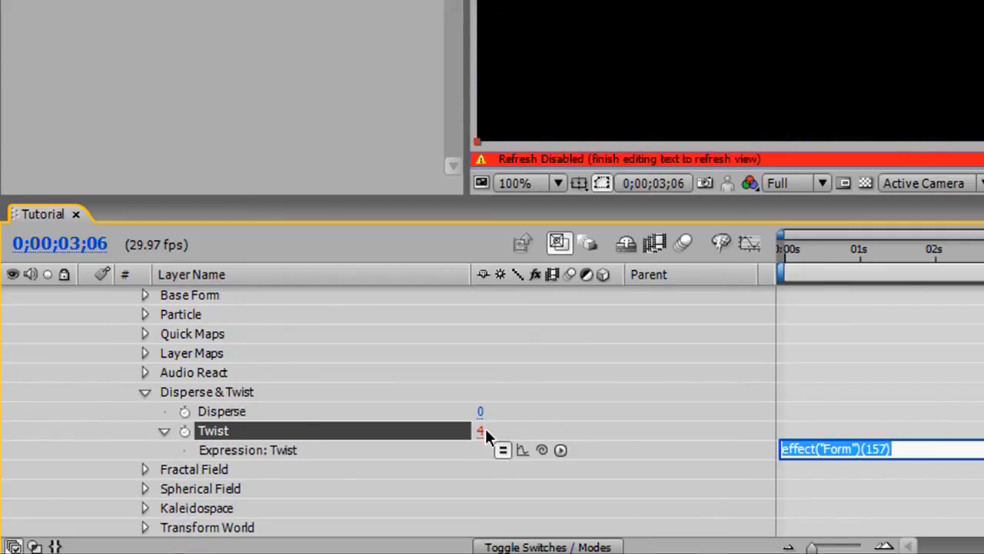
type("wiggle(")
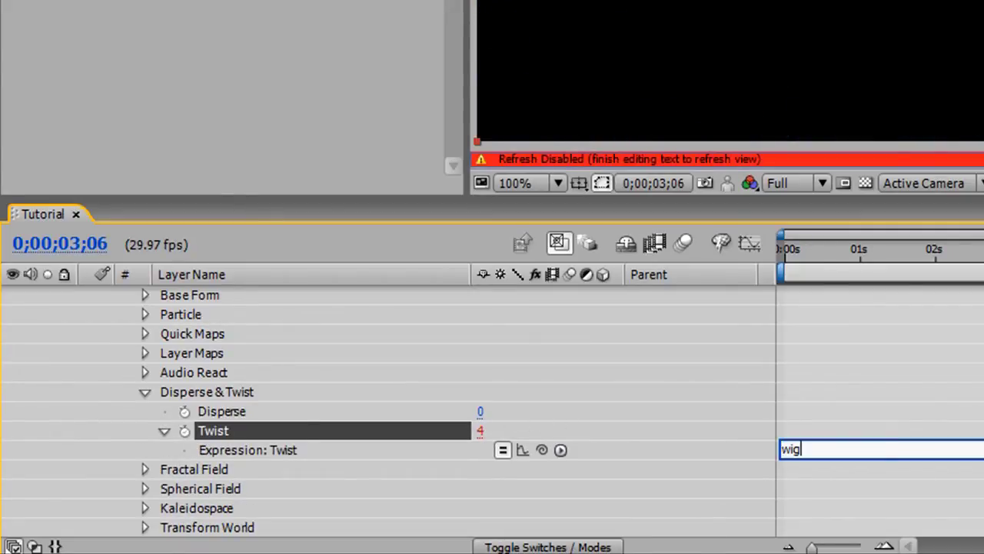
type("0.2, 10);")
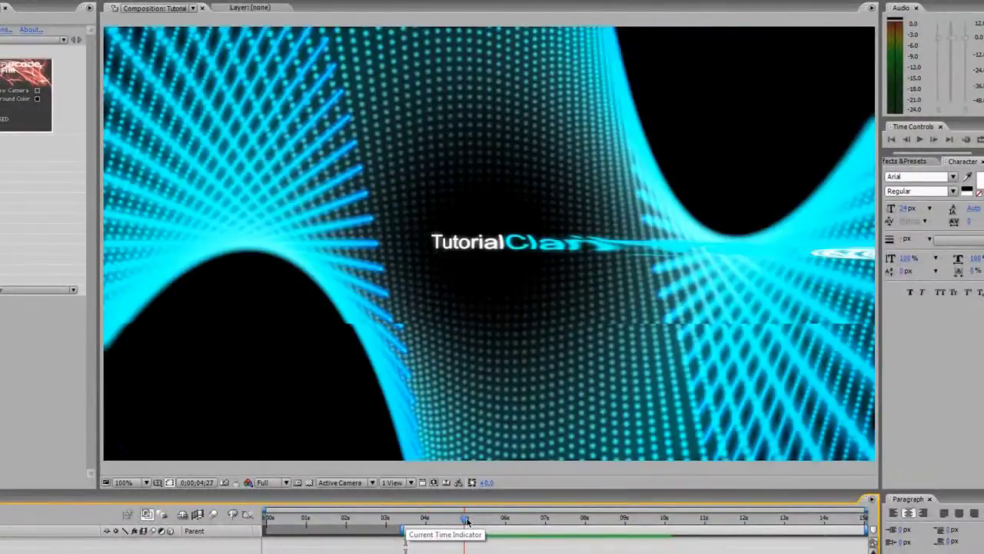
- Scrub the playhead forward to about 8 seconds, then back to around 4 seconds
left_click_drag(467, 521, 487, 523)
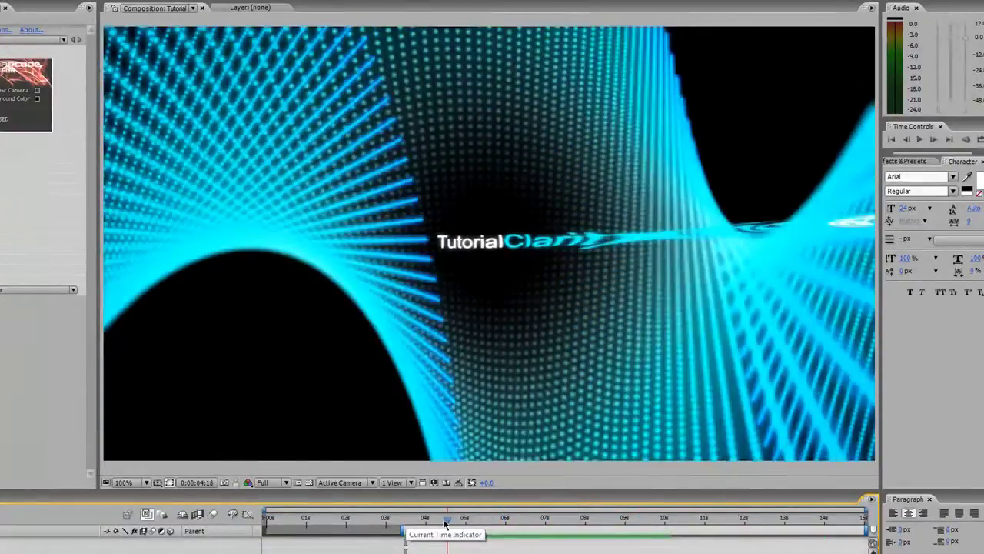
mouse_move(444, 524)
left_mouse_down()
mouse_move(420, 523)
mouse_move(639, 523)
mouse_move(421, 527)
left_mouse_up()
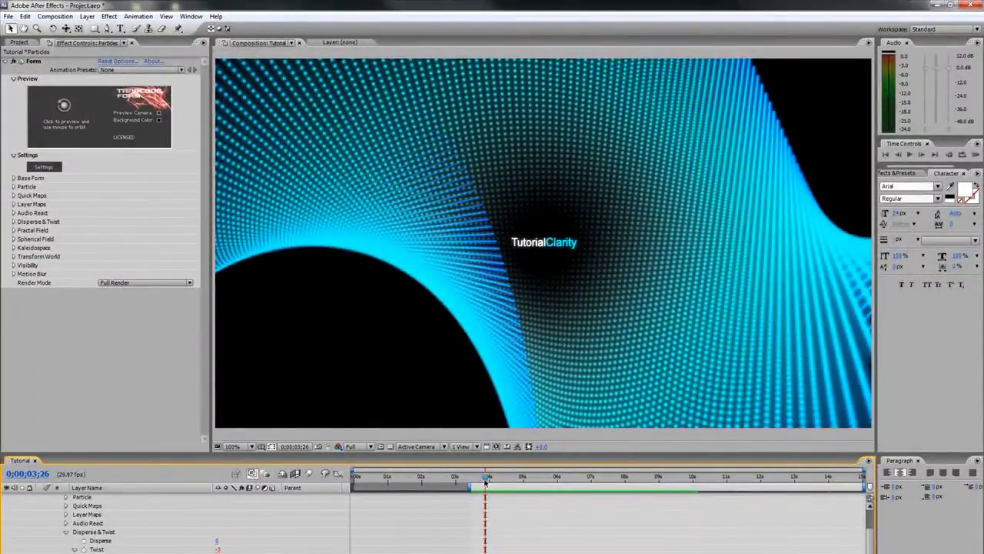
- Move the playhead ahead to about 0;00;06;14 to check the later twisting frames
left_click_drag(485, 481, 572, 484)
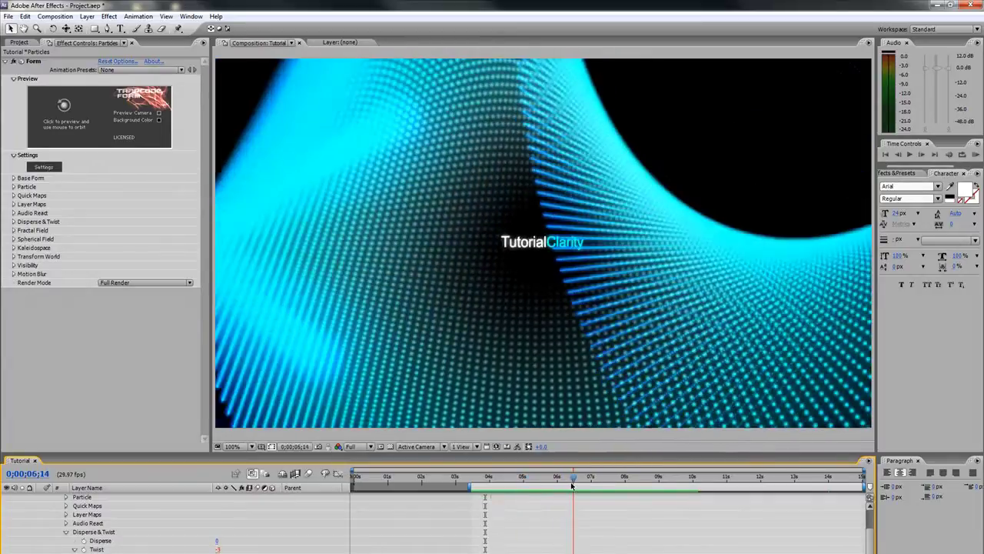